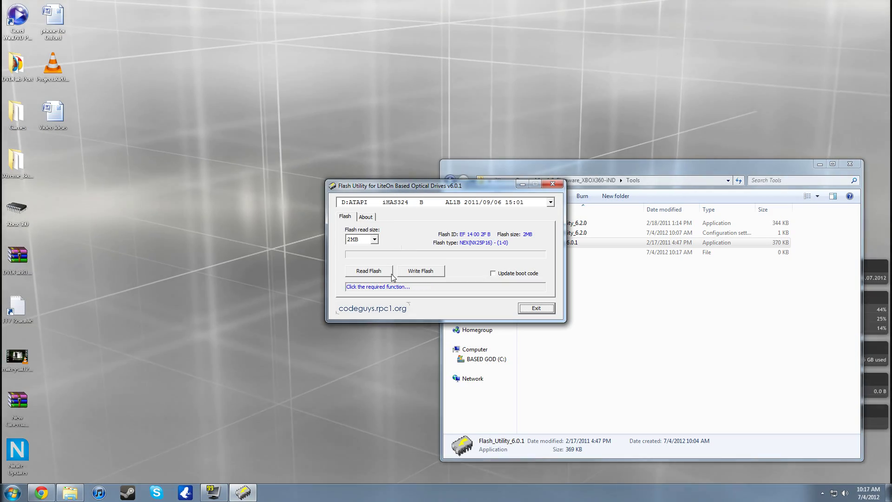
Step: Read the drive's 2MB flash for a backup, bringing up the Save FLASH to File dialog
{"action": "left_click", "coordinate": [385, 268]}
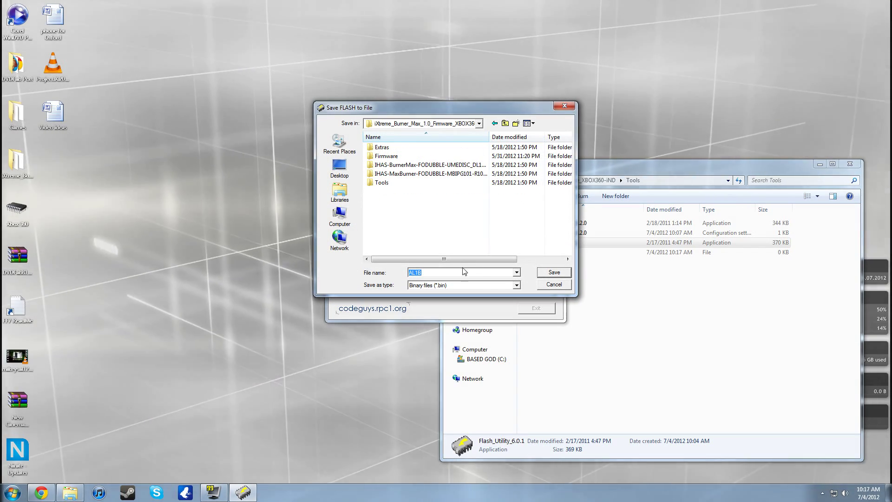
Step: Save the original flash image as AL1B and wait for the saved confirmation
{"action": "left_click", "coordinate": [539, 272]}
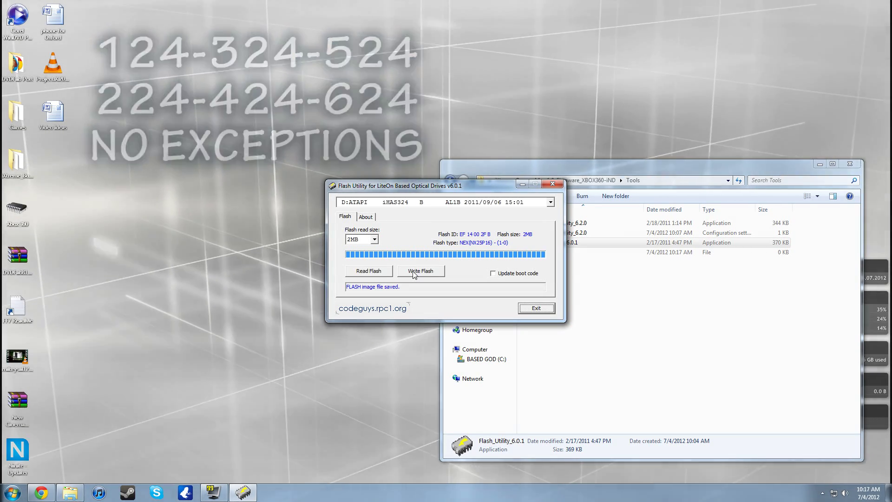
{"action": "left_click", "coordinate": [413, 271]}
Step: Write iHAS-524B-AL2A-MKM001MKM003-final from Firmware > iHAS524B-AL2A to the drive, confirming both prompts
{"action": "left_click", "coordinate": [530, 313]}
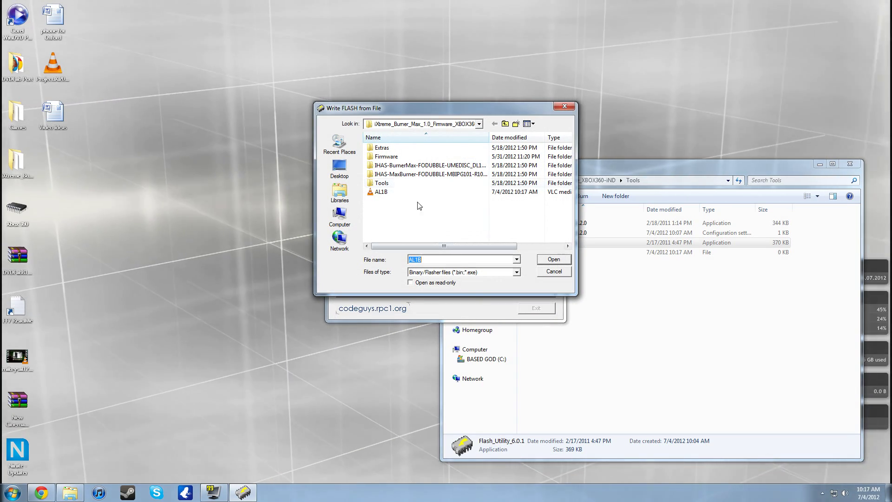
{"action": "double_click", "coordinate": [387, 157]}
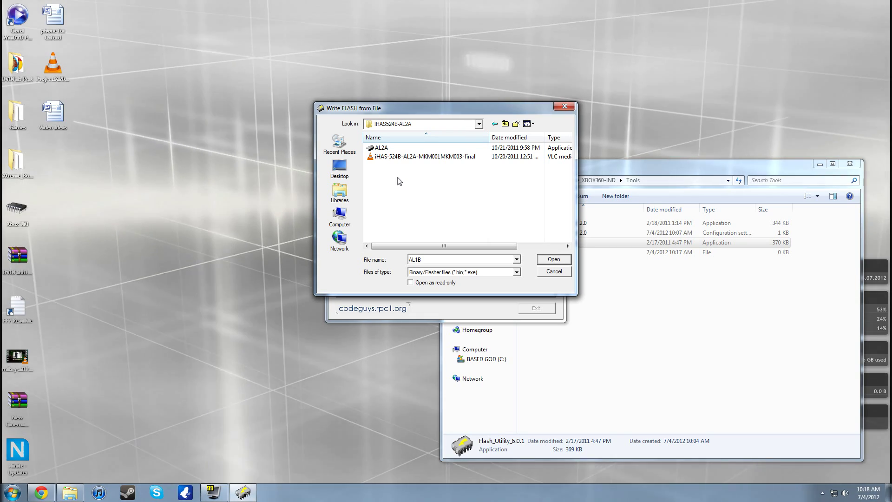
{"action": "left_click", "coordinate": [553, 260]}
{"action": "left_click", "coordinate": [499, 321]}
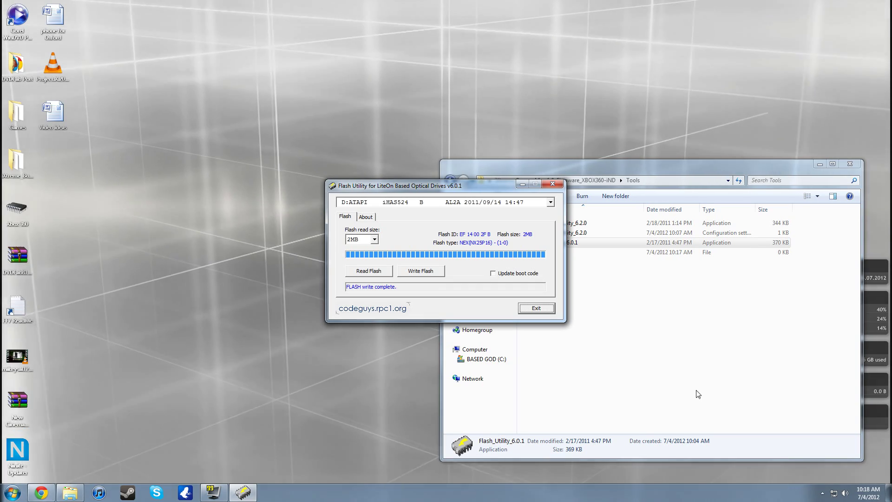
Step: Exit Flash Utility, launch EEPROM_Utility_6.2.0 and run CrossFlash Convert Drive, confirming Yes
{"action": "left_click", "coordinate": [536, 309]}
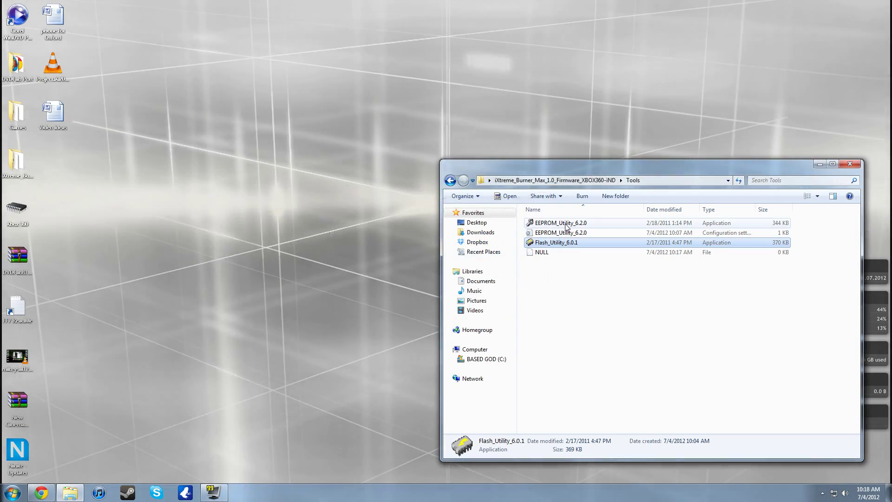
{"action": "double_click", "coordinate": [565, 224]}
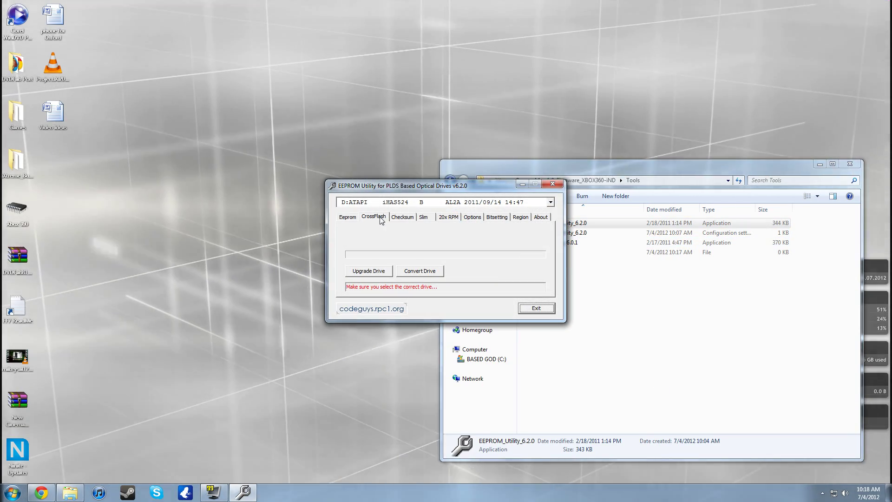
{"action": "left_click", "coordinate": [420, 271]}
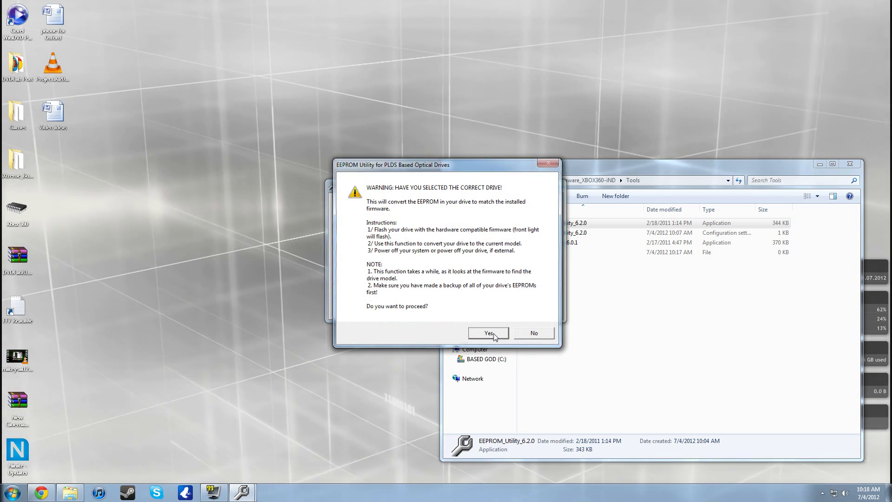
{"action": "left_click", "coordinate": [494, 333]}
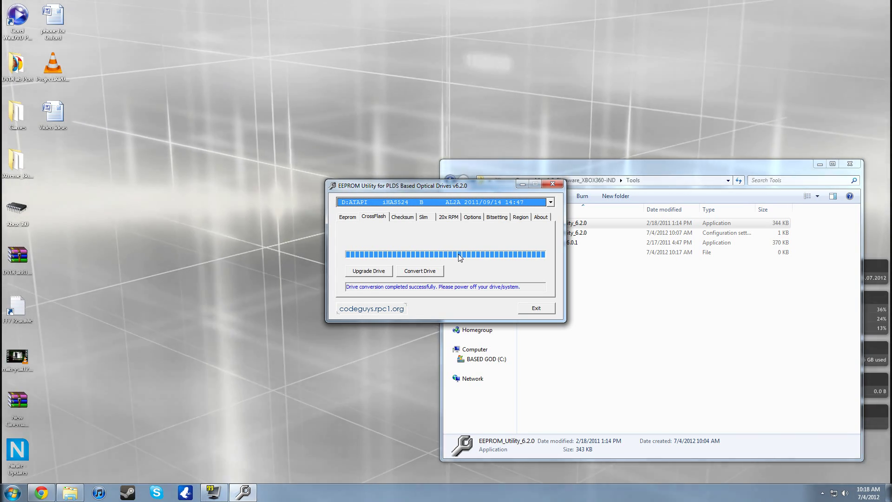
Step: Close the utility and Tools window, then confirm DVD RW Drive (D:) Hardware lists ATAPI iHAS524 B
{"action": "left_click", "coordinate": [537, 309]}
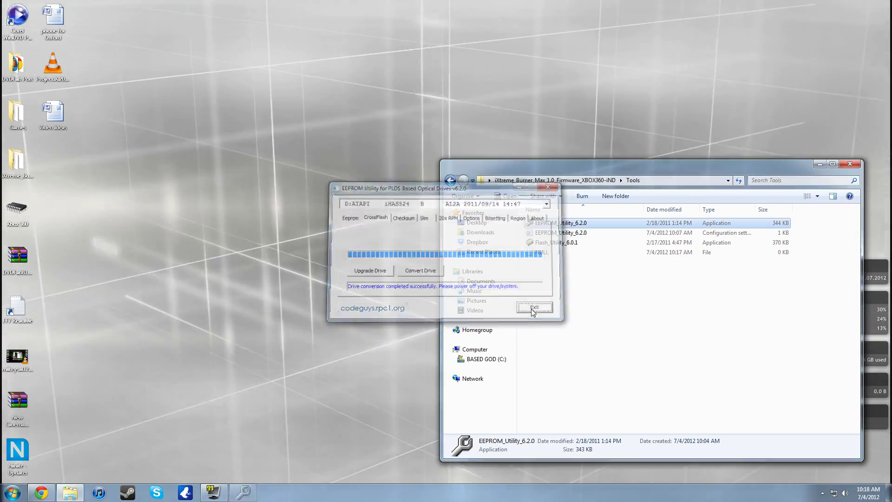
{"action": "key", "text": "alt+F4"}
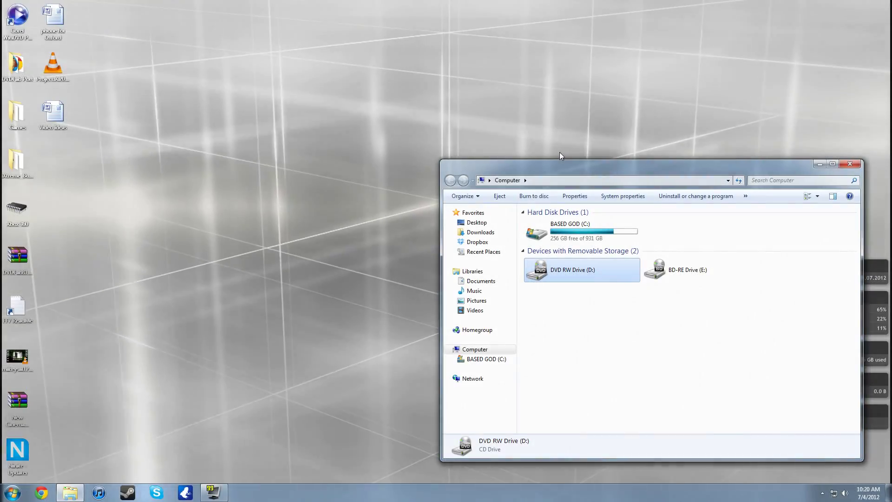
{"action": "right_click", "coordinate": [538, 276]}
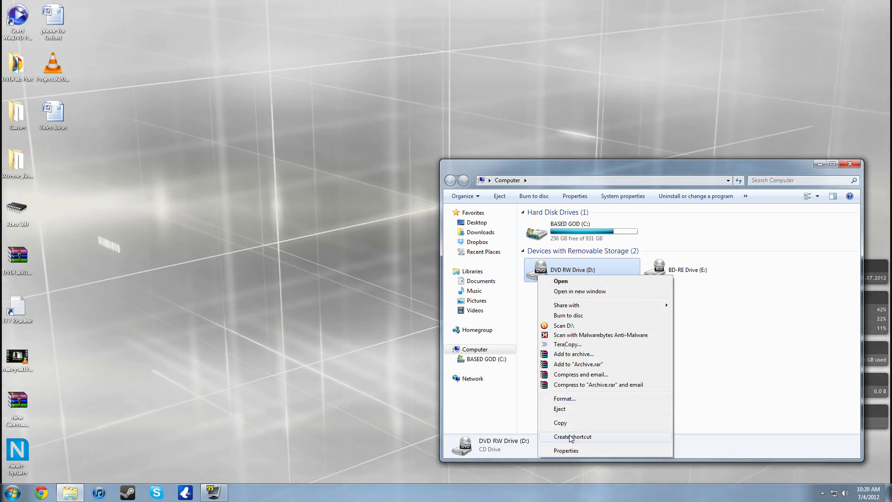
{"action": "left_click", "coordinate": [566, 451]}
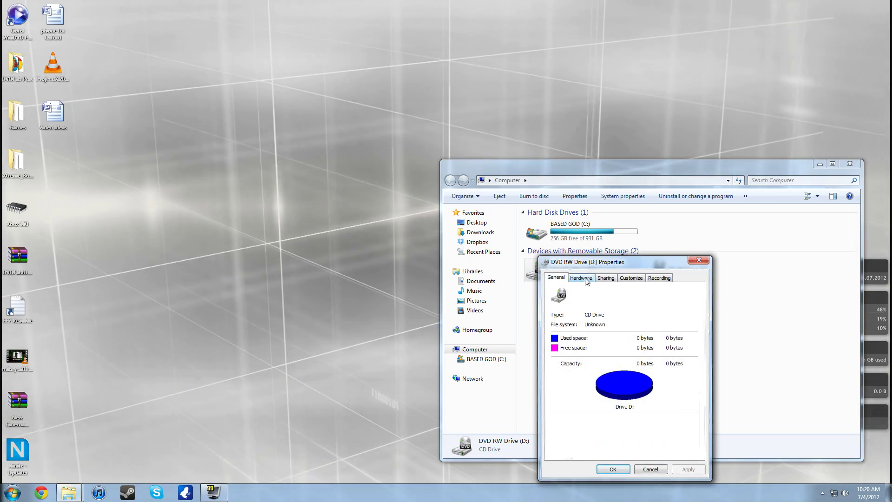
{"action": "left_click", "coordinate": [581, 277]}
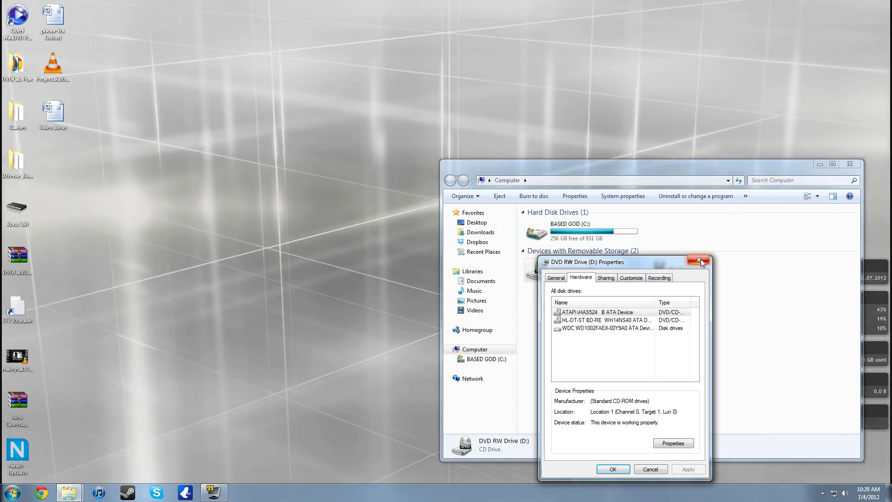
{"action": "left_click", "coordinate": [699, 261]}
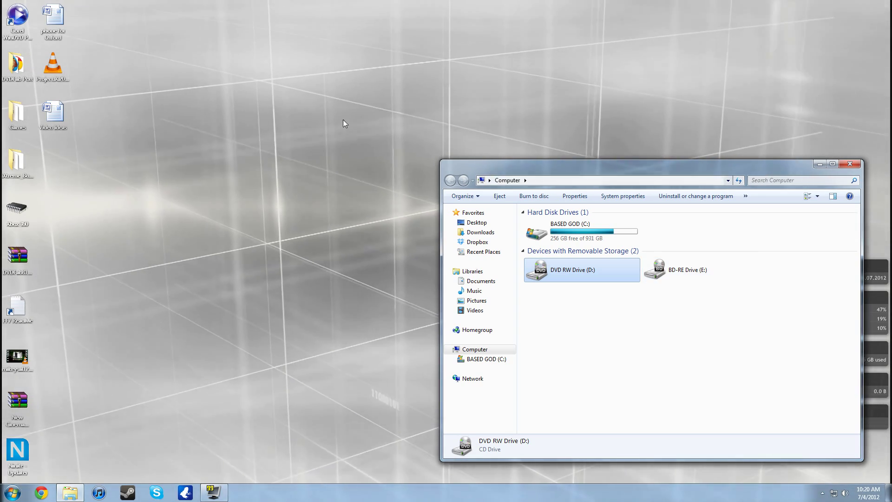
Step: Launch Flash_Utility_6.0.1 from the iXtreme_Burner_Max_1.0_Firmware_XBOX360-iND Tools folder
{"action": "double_click", "coordinate": [19, 174]}
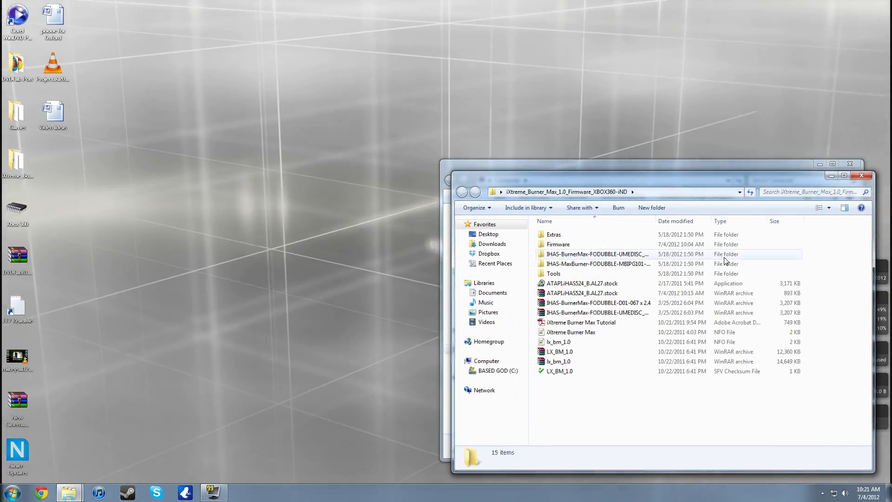
{"action": "double_click", "coordinate": [574, 273]}
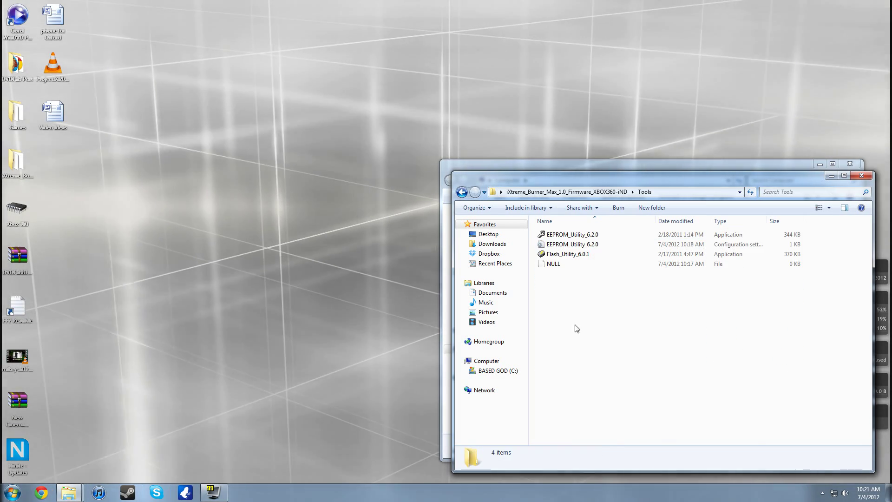
{"action": "double_click", "coordinate": [568, 253]}
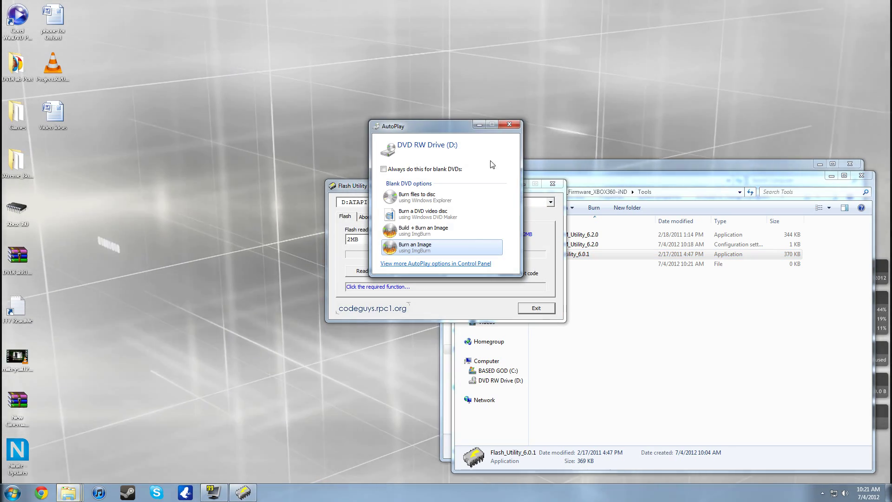
Step: Dismiss the blank-DVD AutoPlay prompt and close the Computer window
{"action": "left_click_drag", "start_coordinate": [448, 133], "coordinate": [340, 133]}
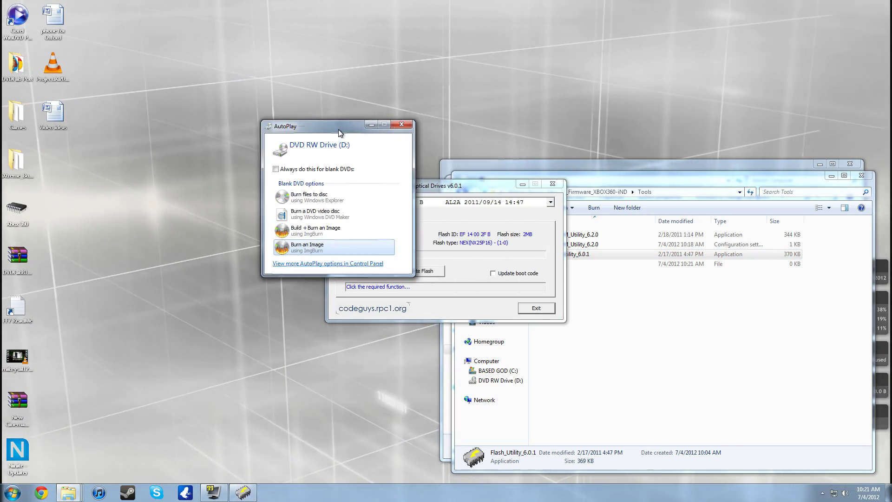
{"action": "left_click", "coordinate": [402, 124]}
{"action": "left_click", "coordinate": [463, 161]}
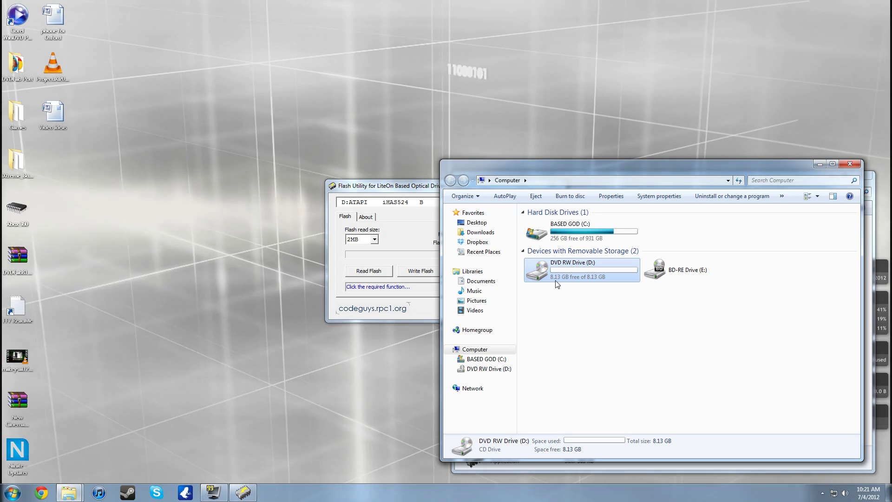
{"action": "left_click", "coordinate": [844, 165]}
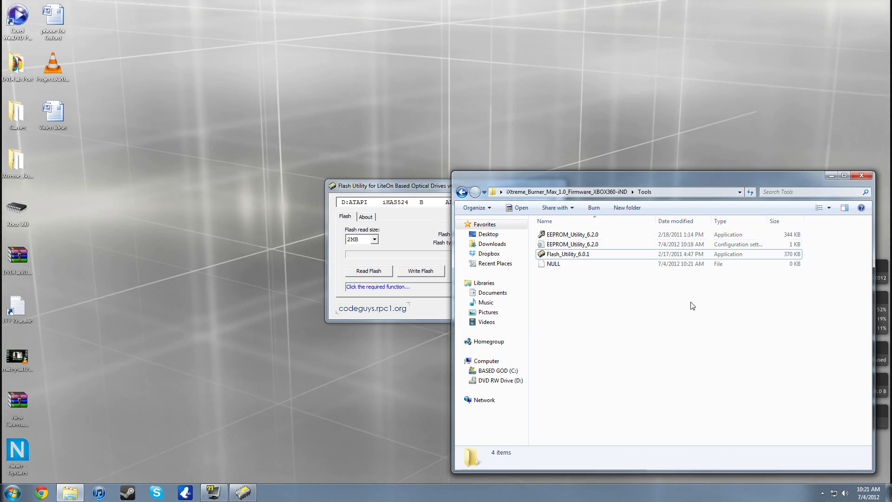
Step: Browse to Firmware > iHAS524B-AL2A, check Flash Utility shows the drive on AL2A, then close it
{"action": "left_click", "coordinate": [461, 192]}
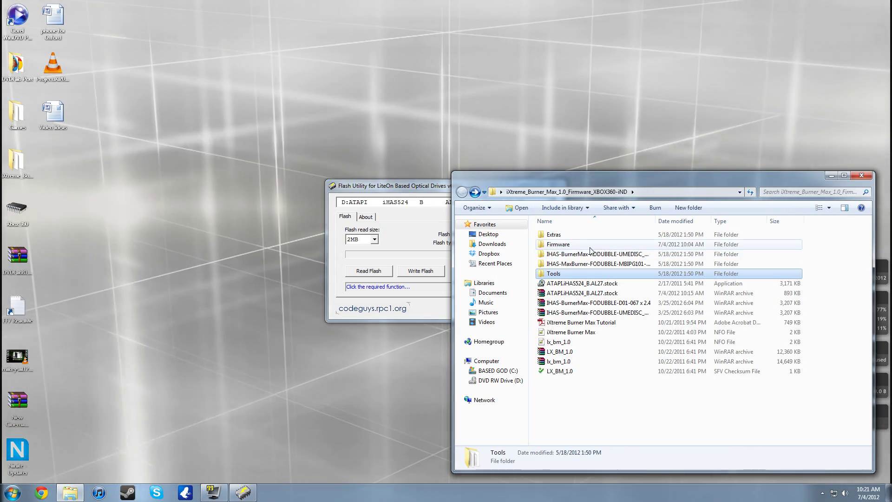
{"action": "double_click", "coordinate": [567, 244]}
{"action": "double_click", "coordinate": [598, 273]}
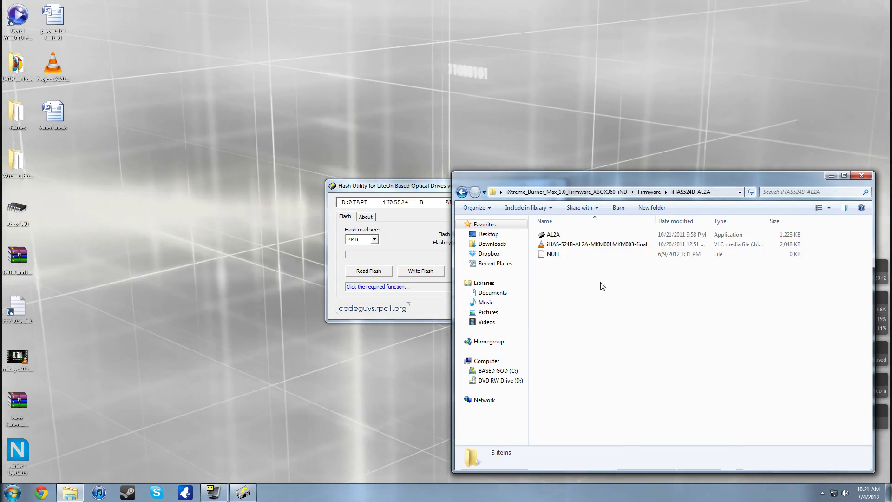
{"action": "left_click", "coordinate": [436, 253]}
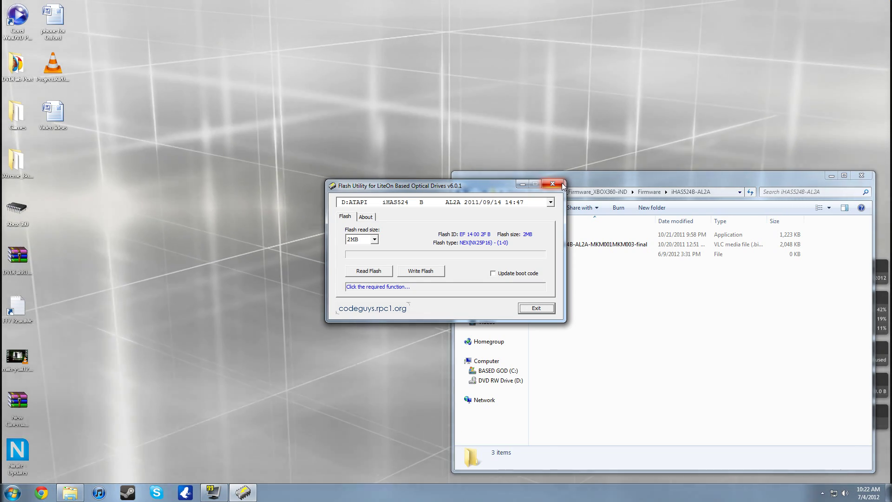
{"action": "left_click", "coordinate": [562, 185]}
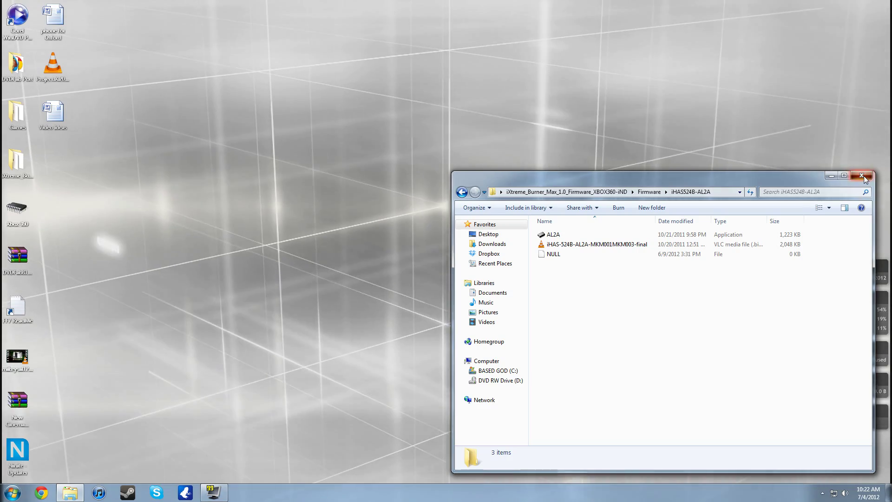
Step: Close the iHAS524B-AL2A firmware folder window with Alt+F4
{"action": "key", "text": "alt+F4"}
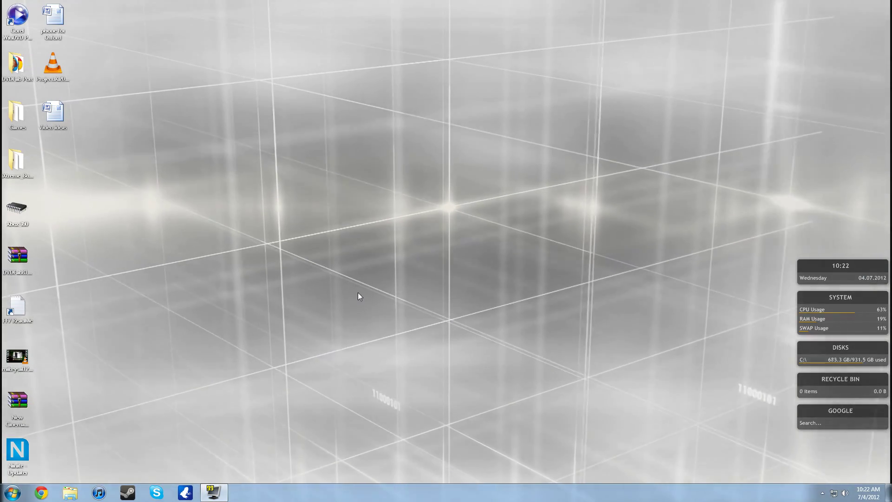